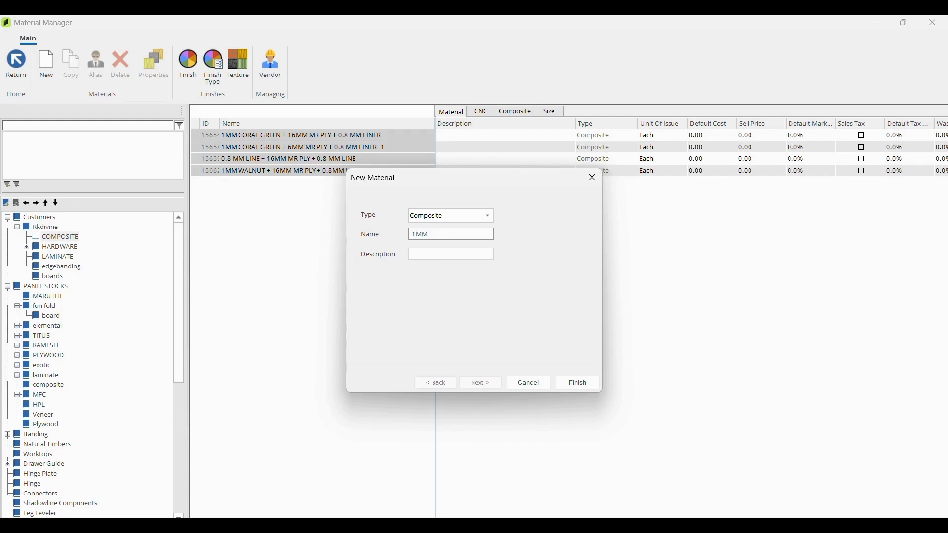
Step: Create a composite material named "1MM WALNUT LAMINATE + 16MM MR PLY + 0.8MM LINER" with the description "OSL (ONE SIDE LAMINATE)"
{"action": "type", "text": "WAL"}
{"action": "type", "text": "NUT LAMIN"}
{"action": "type", "text": "ATE+"}
{"action": "type", "text": " 16M"}
{"action": "type", "text": "M MR PLY"}
{"action": "type", "text": " + 0.8"}
{"action": "type", "text": "MM LINER"}
{"action": "left_click", "coordinate": [435, 255]}
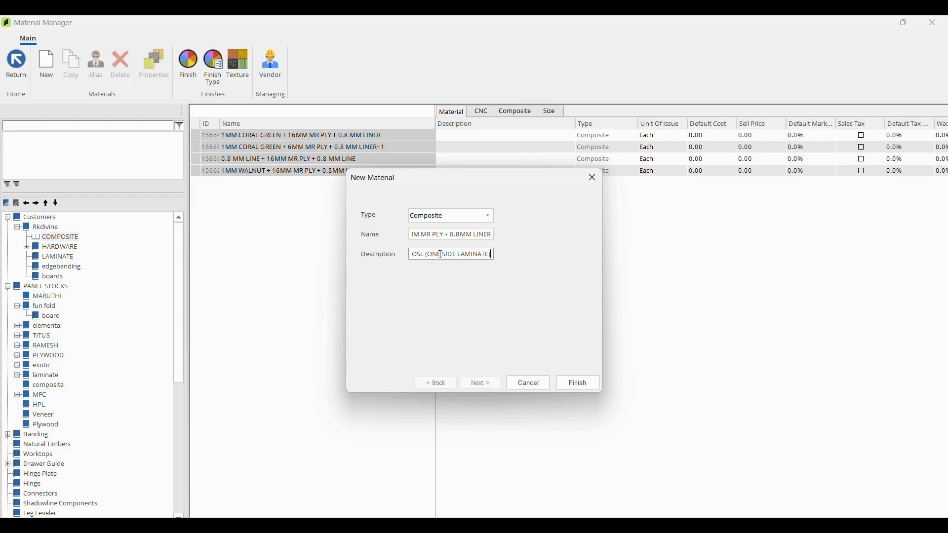
{"action": "left_click", "coordinate": [570, 383]}
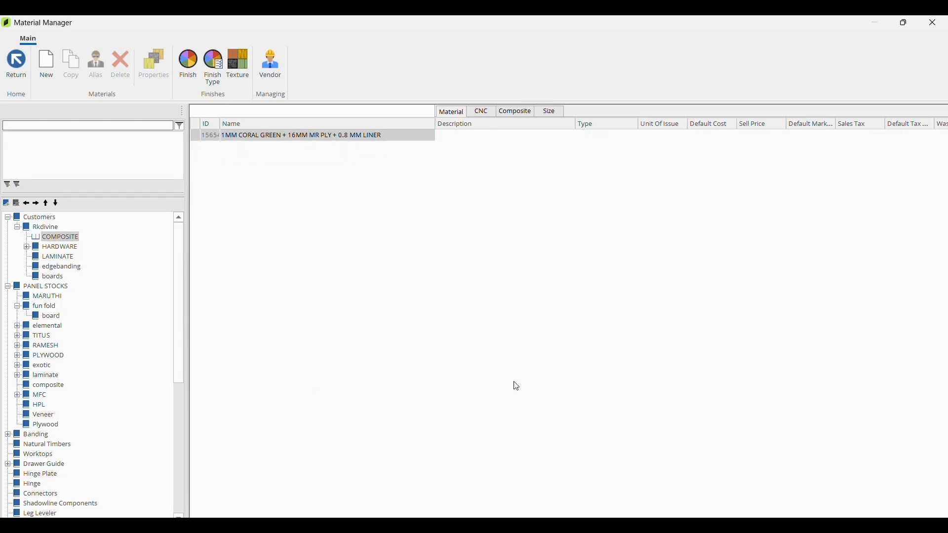
Step: Open the new material's composite layer setup and add 1MM WALLNUT LAMINATE as the first layer
{"action": "right_click", "coordinate": [210, 184]}
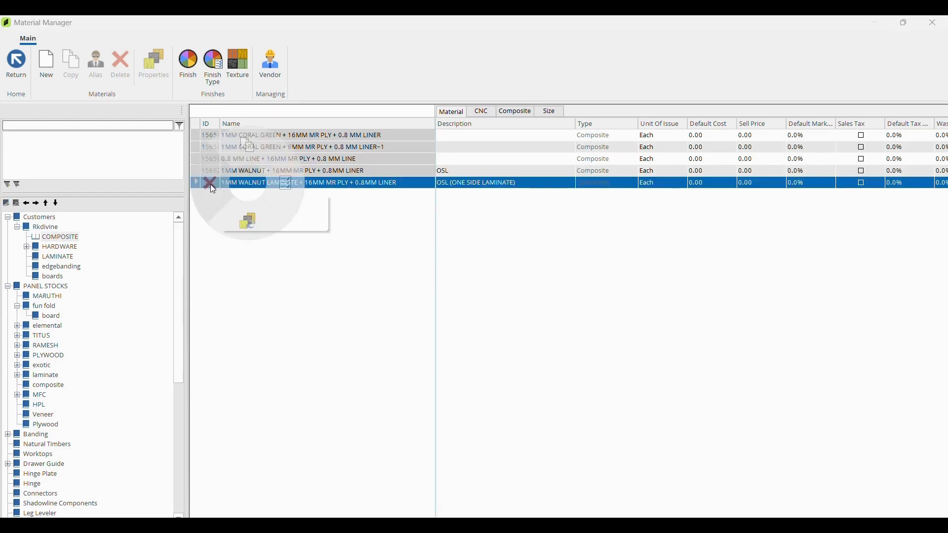
{"action": "left_click", "coordinate": [294, 179]}
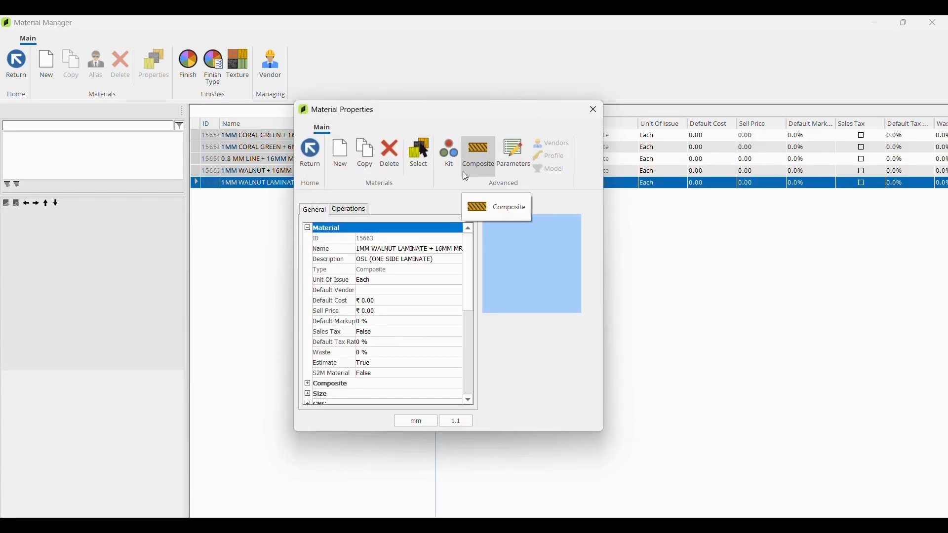
{"action": "left_click", "coordinate": [476, 168]}
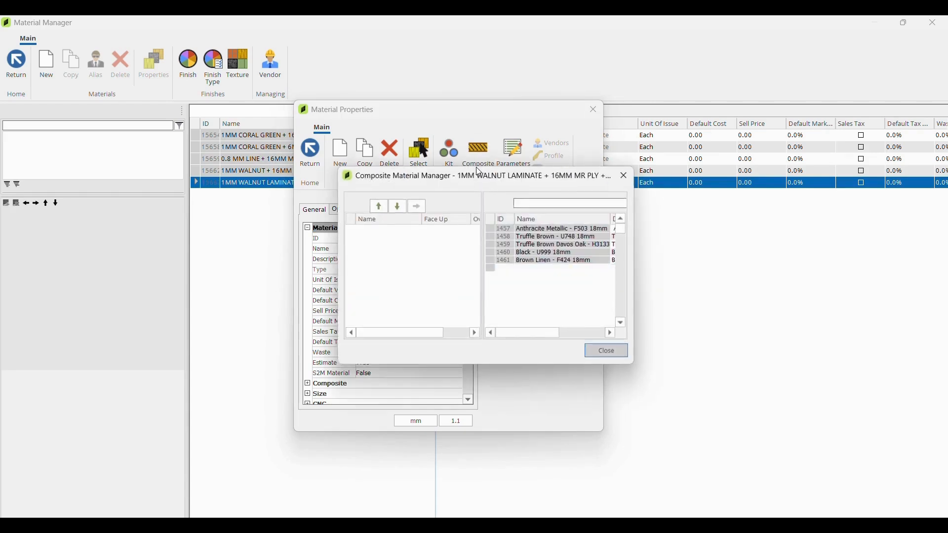
{"action": "left_click", "coordinate": [542, 203]}
{"action": "type", "text": "1M"}
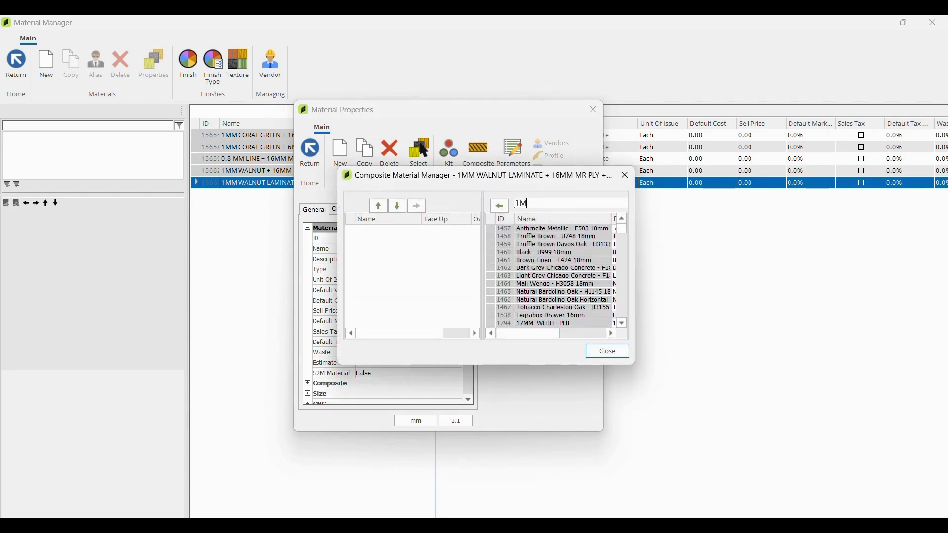
{"action": "type", "text": "M WALL"}
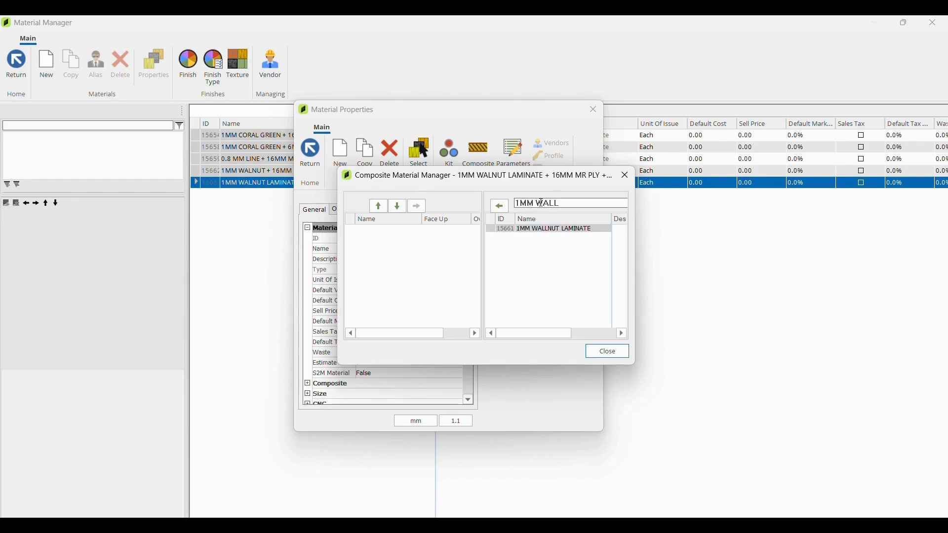
{"action": "left_click", "coordinate": [511, 230]}
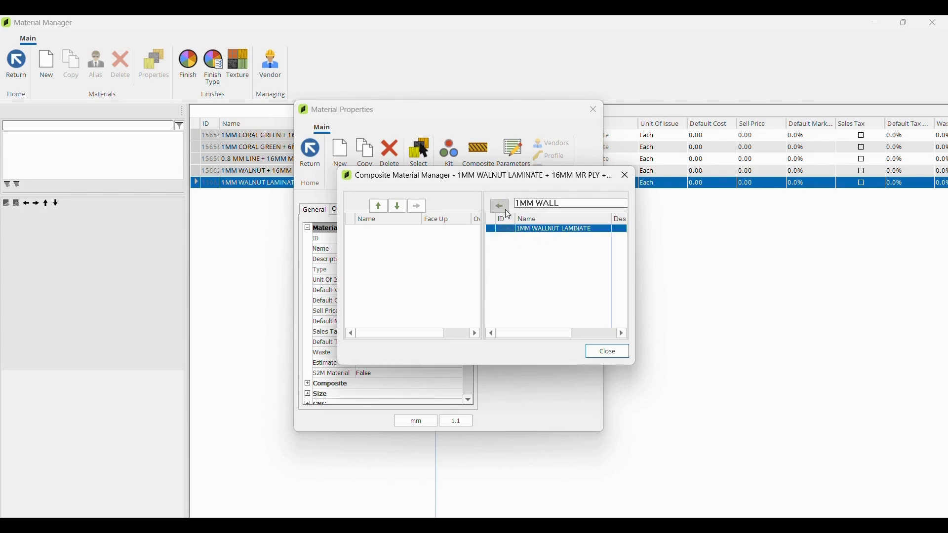
{"action": "left_click", "coordinate": [504, 207]}
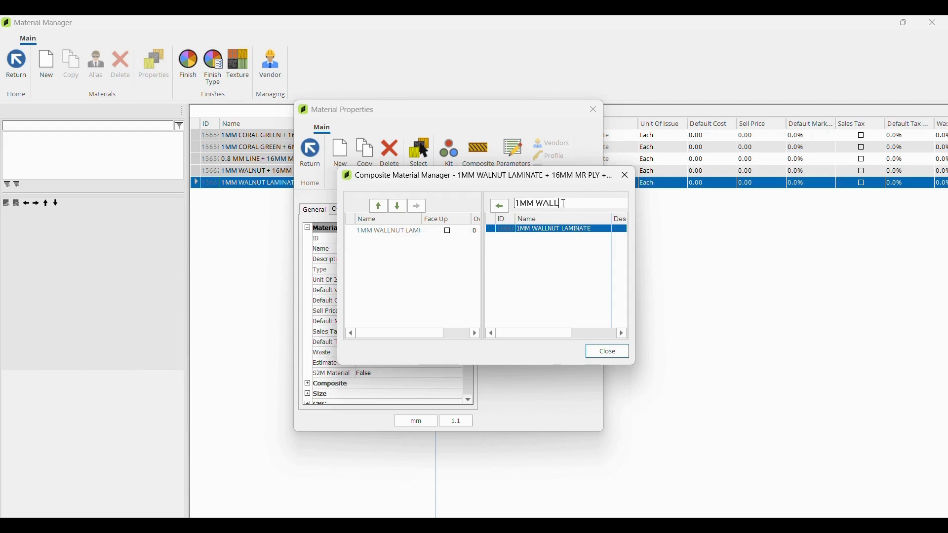
Step: Filter the available materials by 16MM and add MR 16mm as the second layer of the composite
{"action": "left_click_drag", "start_coordinate": [566, 204], "coordinate": [499, 202]}
{"action": "type", "text": "16MM MR"}
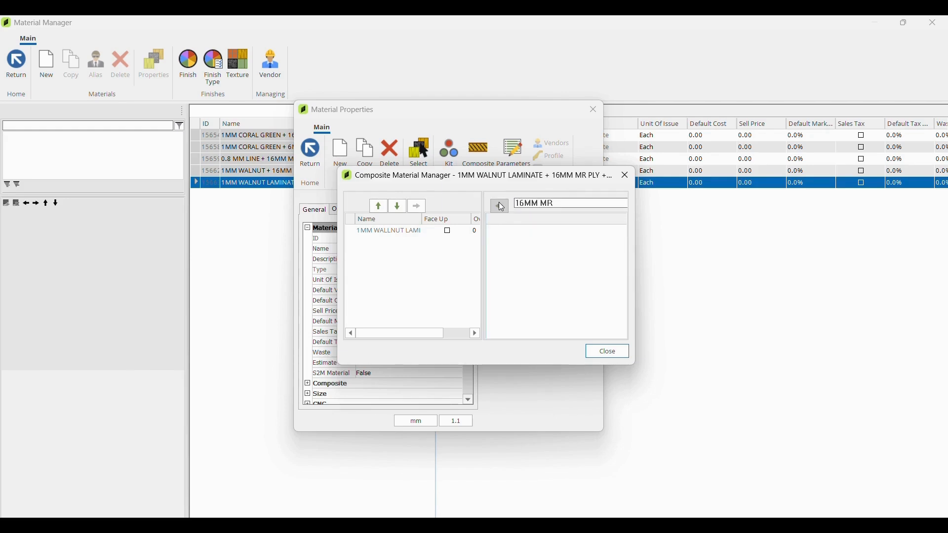
{"action": "left_click", "coordinate": [541, 204]}
{"action": "key", "text": "Delete"}
{"action": "key", "text": "Delete"}
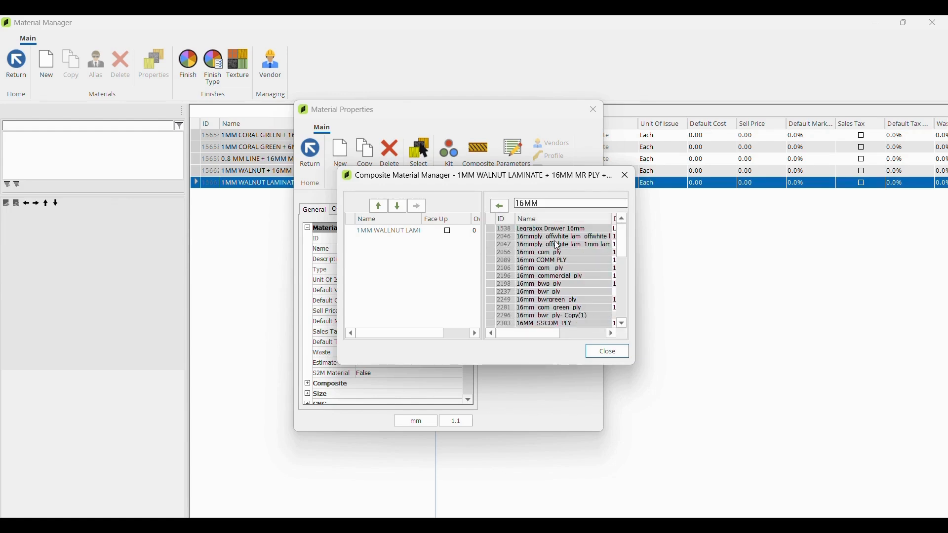
{"action": "left_click_drag", "start_coordinate": [624, 243], "coordinate": [628, 325]}
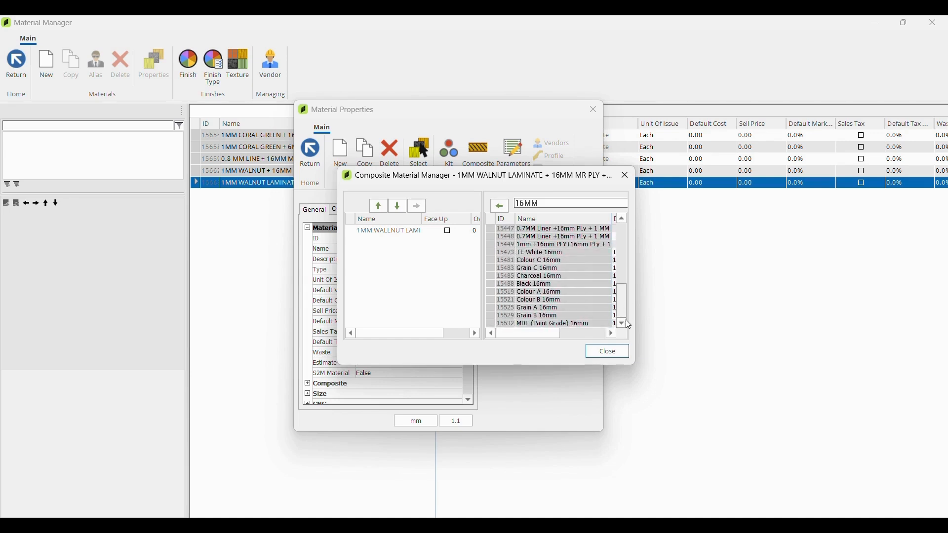
{"action": "scroll", "coordinate": [633, 295], "scroll_direction": "up", "scroll_amount": 5}
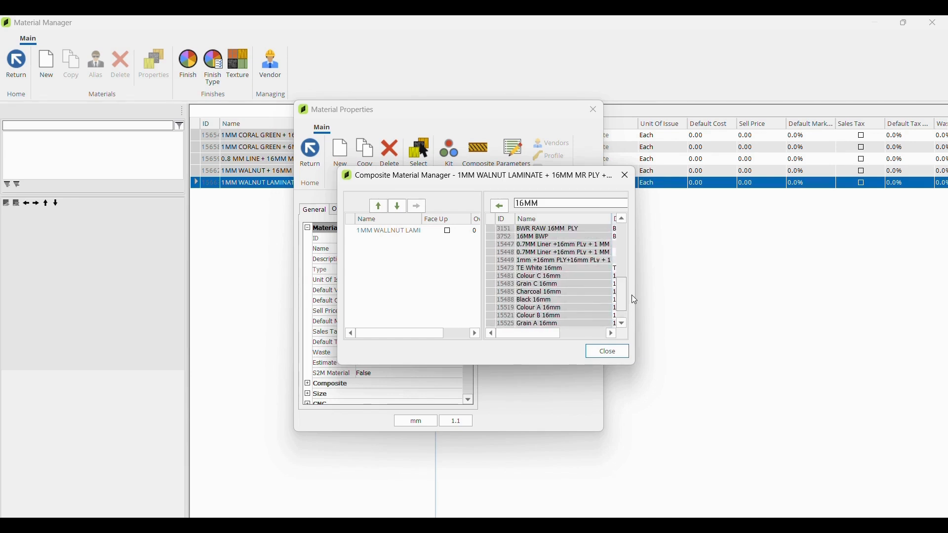
{"action": "scroll", "coordinate": [635, 294], "scroll_direction": "up", "scroll_amount": 1}
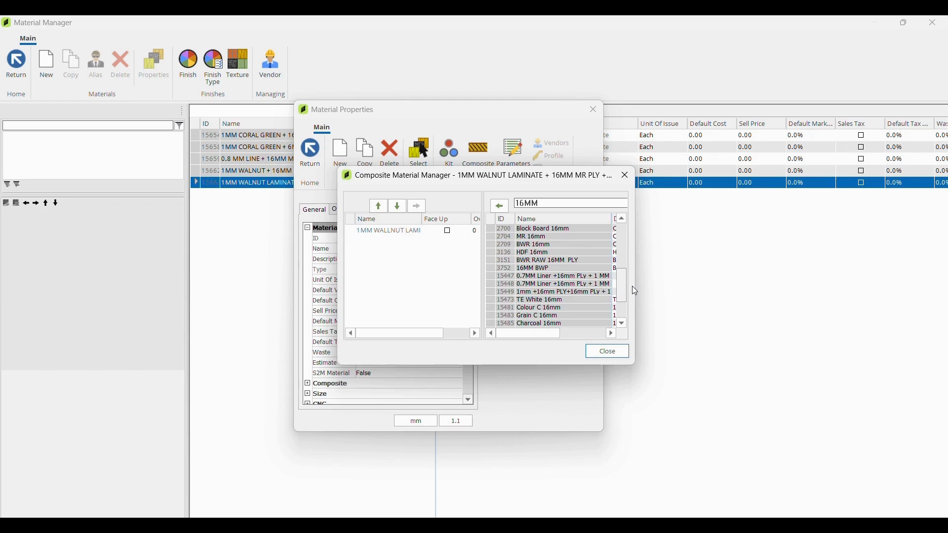
{"action": "left_click", "coordinate": [506, 237]}
{"action": "left_click", "coordinate": [501, 206]}
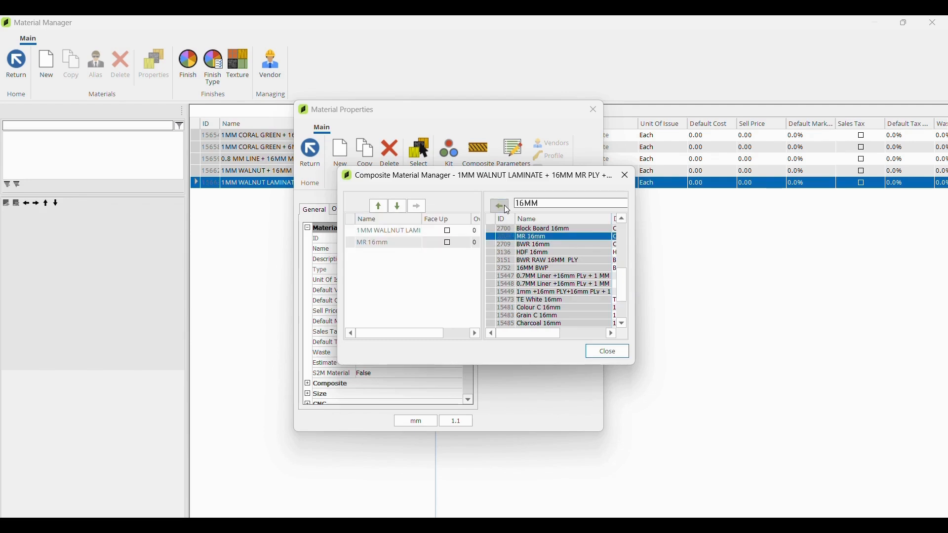
Step: Filter the available materials by 0.8MM and add 0.8MM_FABRIC_LAM as the third layer of the composite
{"action": "left_click_drag", "start_coordinate": [542, 204], "coordinate": [505, 206]}
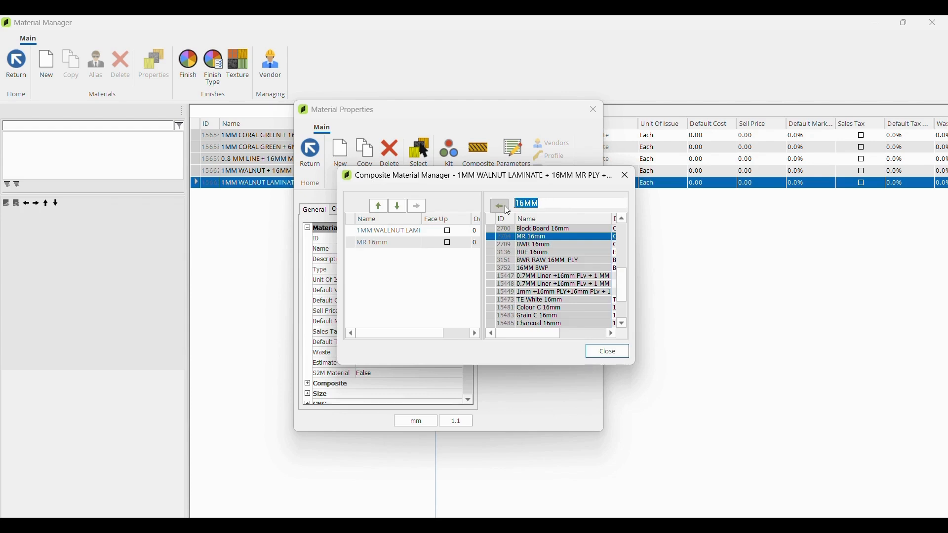
{"action": "type", "text": "0.8MM LINER"}
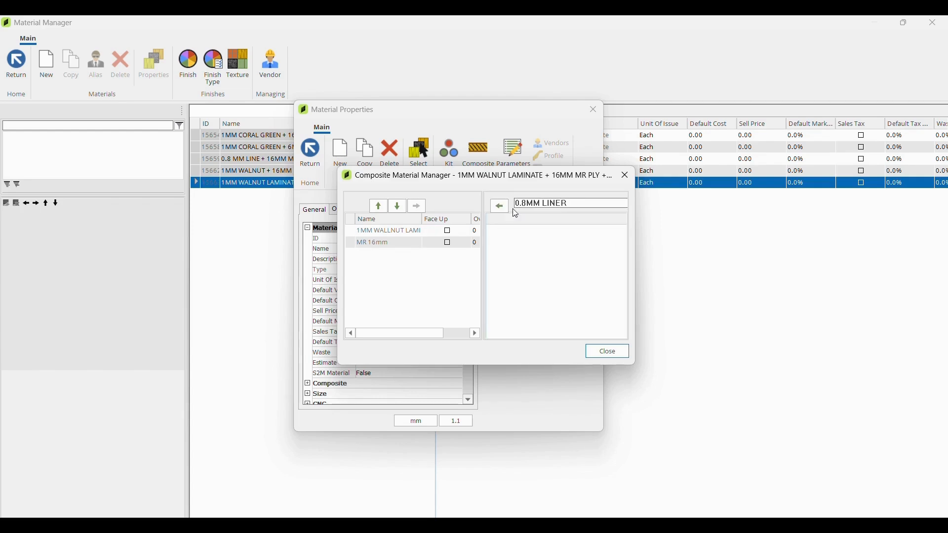
{"action": "left_click", "coordinate": [549, 203]}
{"action": "key", "text": "BackSpace"}
{"action": "left_click", "coordinate": [571, 200]}
{"action": "key", "text": "BackSpace"}
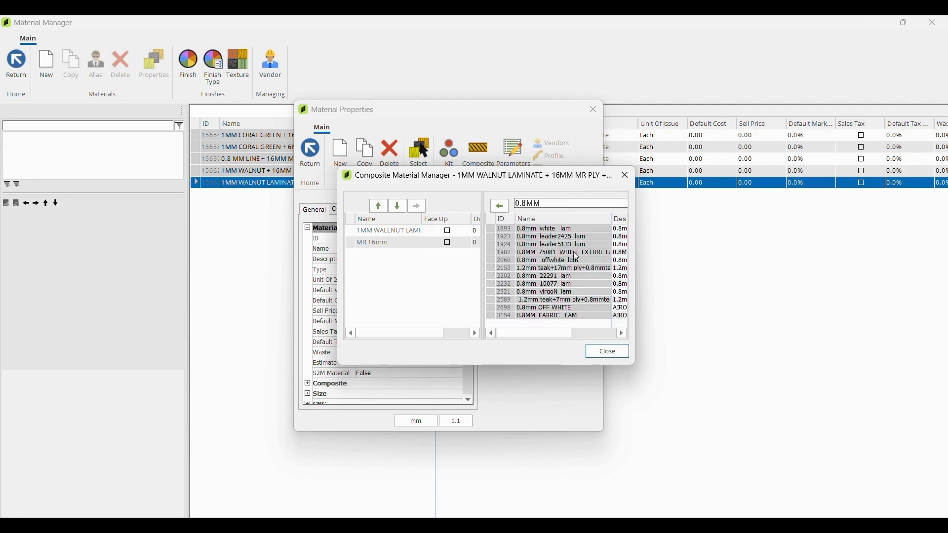
{"action": "left_click", "coordinate": [511, 317]}
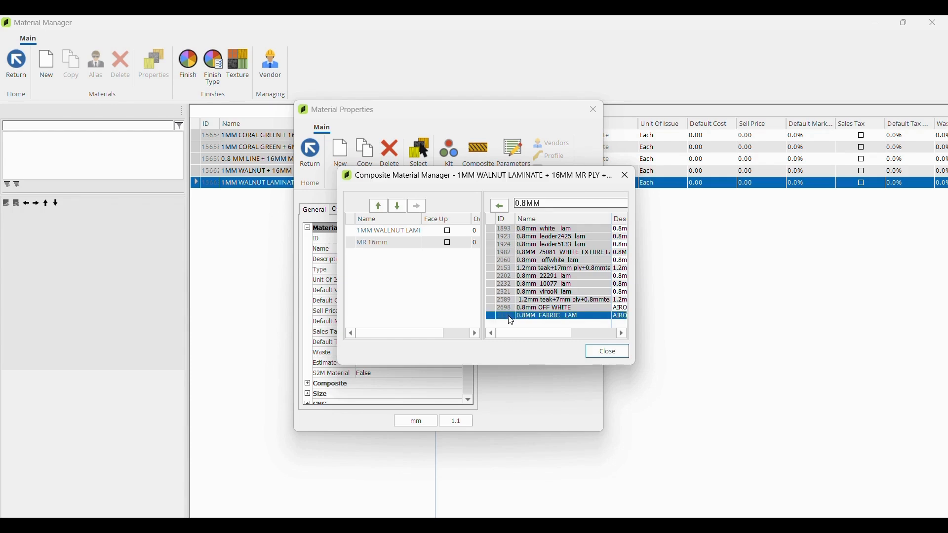
{"action": "left_click", "coordinate": [500, 206]}
Step: Mark the 1MM WALLNUT LAMINATE layer as face up and finish the layer order with MR 16mm between the two laminates
{"action": "mouse_move", "coordinate": [423, 219]}
{"action": "left_mouse_down"}
{"action": "mouse_move", "coordinate": [440, 224]}
{"action": "mouse_move", "coordinate": [428, 223]}
{"action": "left_mouse_up"}
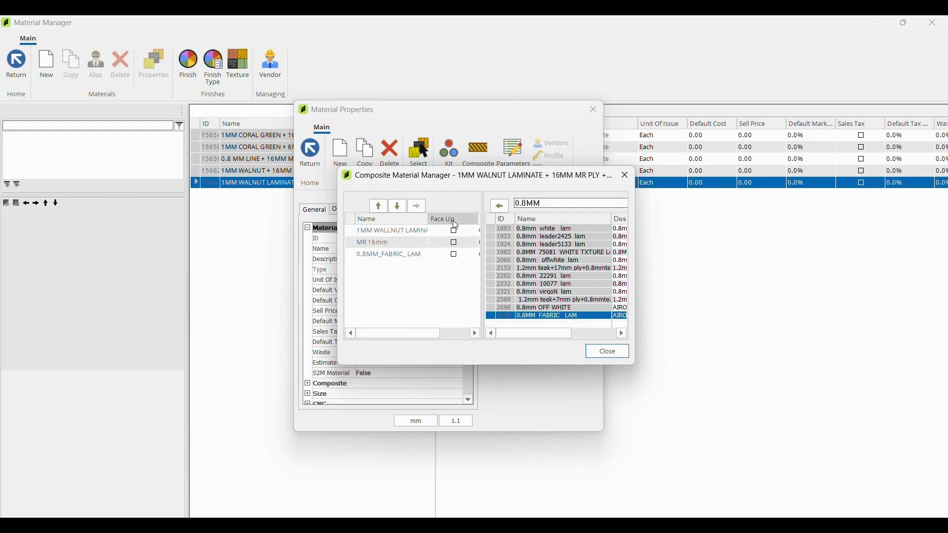
{"action": "left_click", "coordinate": [457, 234]}
{"action": "left_click", "coordinate": [393, 245]}
{"action": "left_click", "coordinate": [397, 206]}
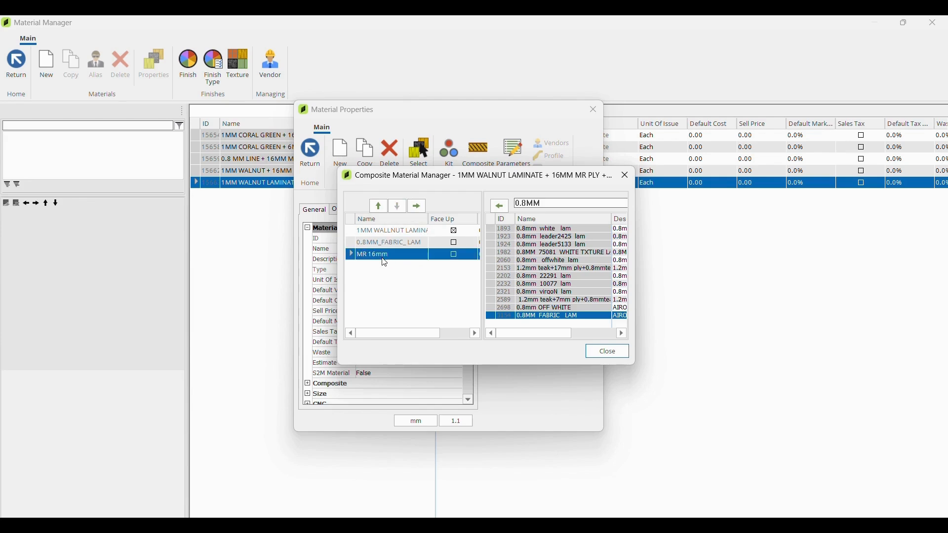
{"action": "left_click", "coordinate": [378, 206]}
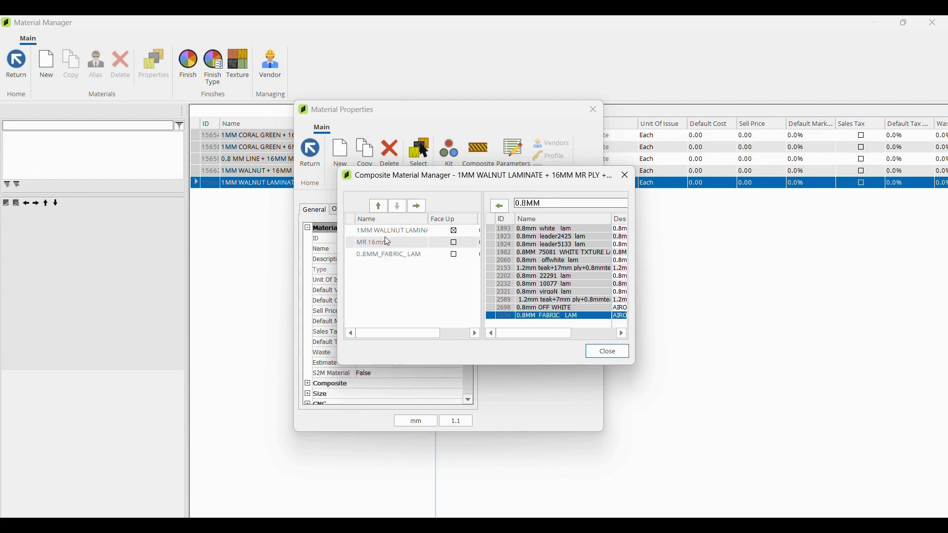
{"action": "left_click", "coordinate": [384, 231]}
{"action": "left_click", "coordinate": [389, 243]}
{"action": "left_click", "coordinate": [390, 254]}
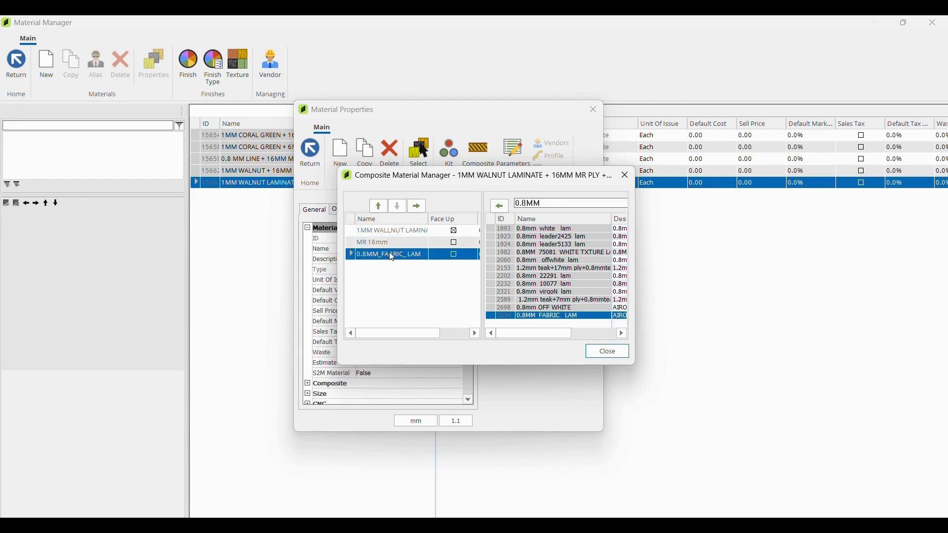
{"action": "left_click", "coordinate": [609, 352]}
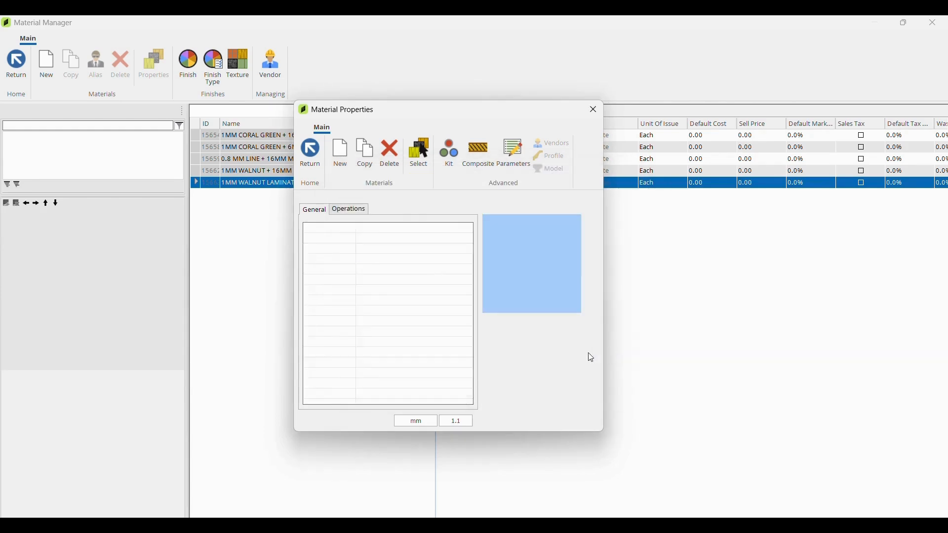
Step: Set S2M Material to True and examine the material's Composite, Size and CNC properties
{"action": "left_click_drag", "start_coordinate": [468, 324], "coordinate": [471, 358]}
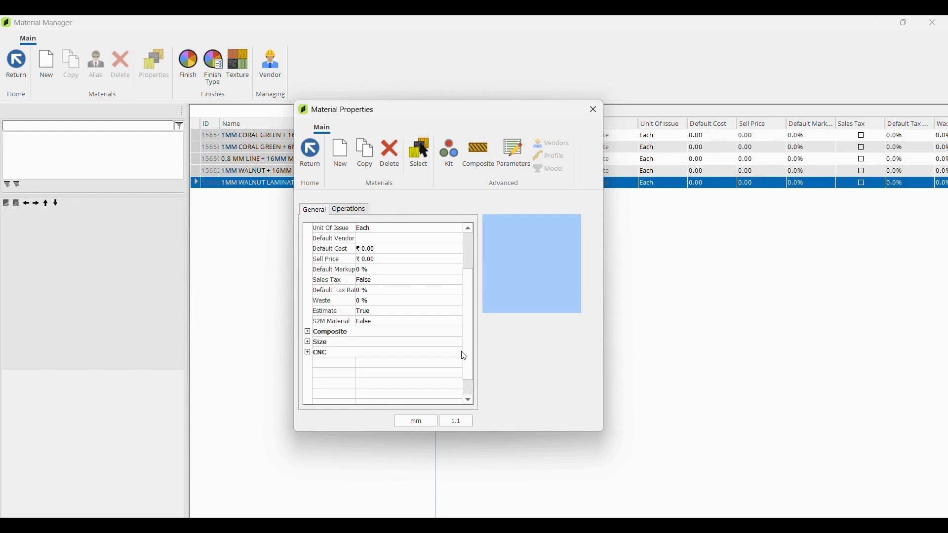
{"action": "left_click", "coordinate": [389, 323]}
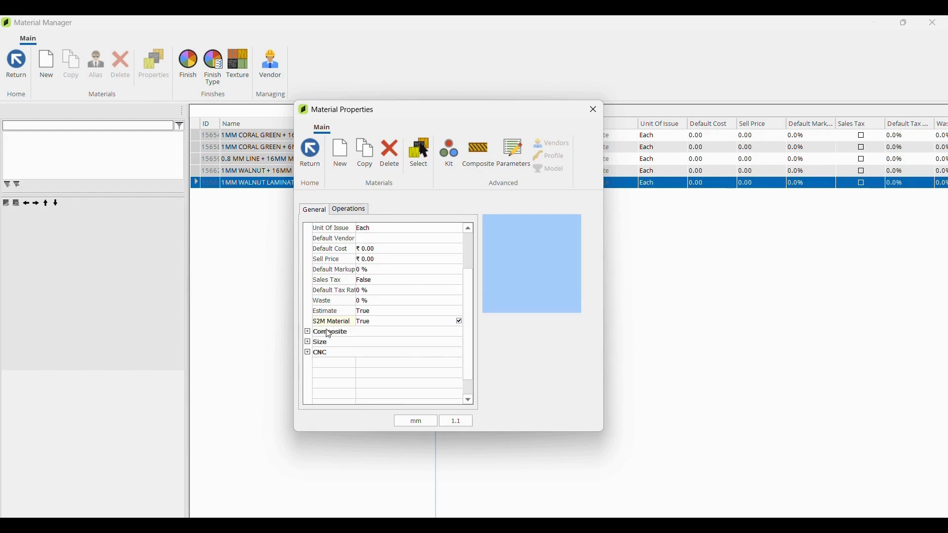
{"action": "left_click", "coordinate": [308, 333]}
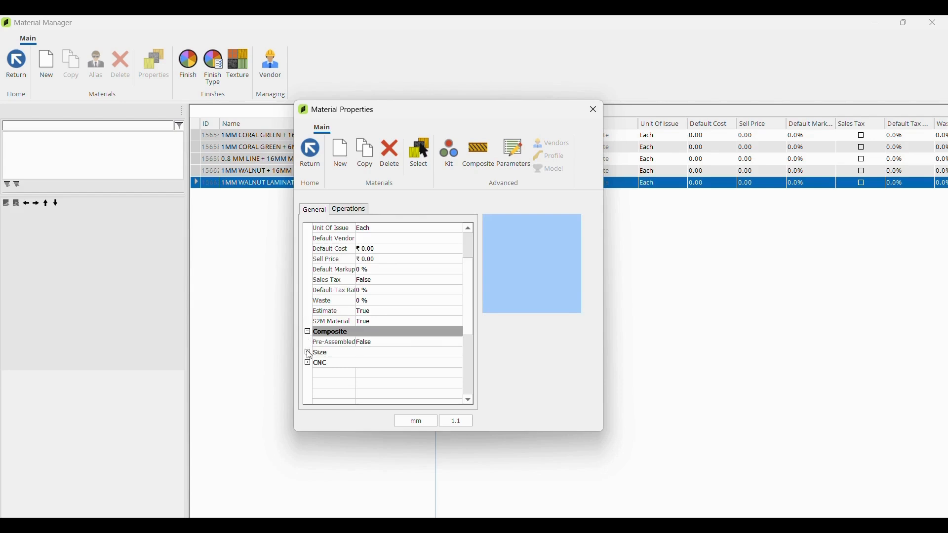
{"action": "left_click", "coordinate": [307, 355]}
{"action": "scroll", "coordinate": [374, 391], "scroll_direction": "down", "scroll_amount": 1}
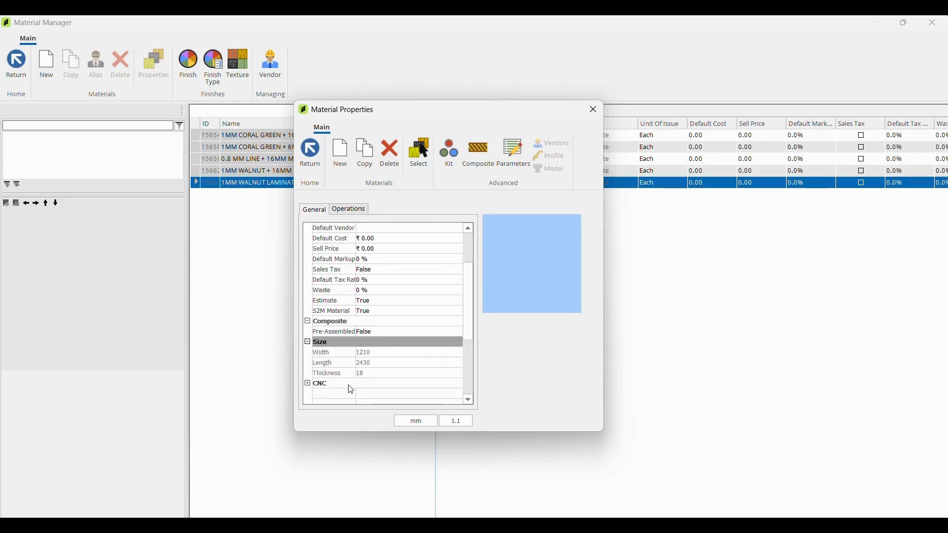
{"action": "left_click", "coordinate": [308, 384]}
{"action": "scroll", "coordinate": [378, 379], "scroll_direction": "down", "scroll_amount": 2}
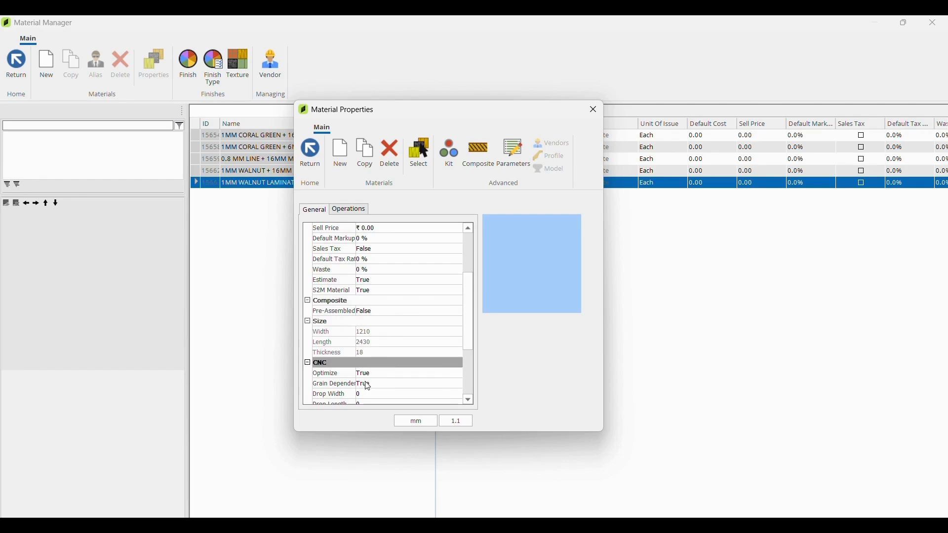
{"action": "left_click", "coordinate": [593, 111]}
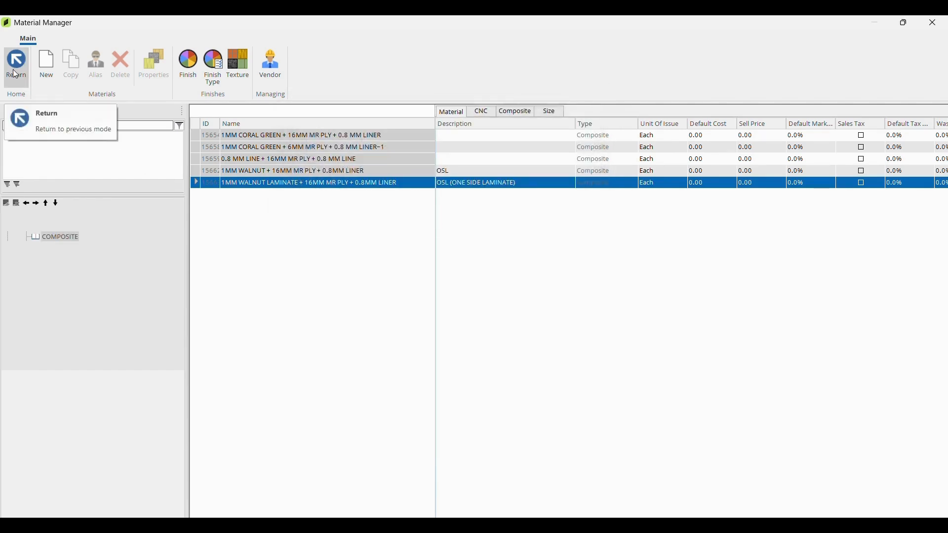
Step: Duplicate the 1MM WALNUT LAMINATE + 16MM MR PLY + 0.8MM LINER material within the COMPOSITE category
{"action": "double_click", "coordinate": [221, 184]}
{"action": "right_click", "coordinate": [221, 184]}
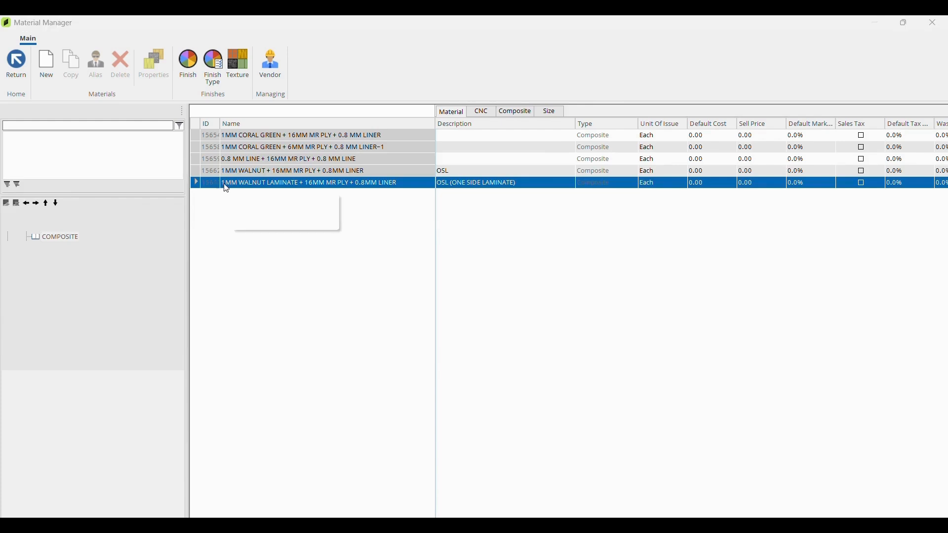
{"action": "left_click", "coordinate": [249, 150]}
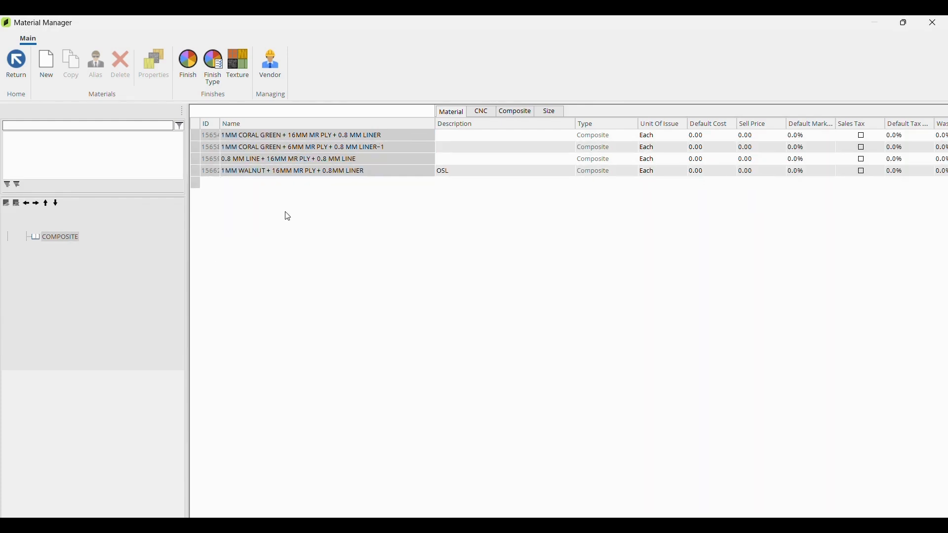
{"action": "right_click", "coordinate": [279, 194]}
{"action": "left_click", "coordinate": [303, 196]}
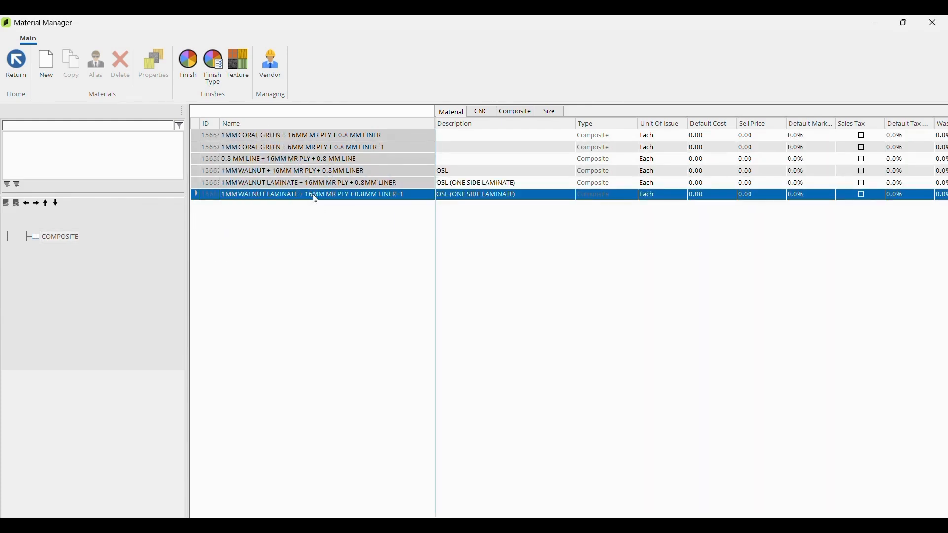
Step: Rename the duplicated composite material as 1MM WALNUT LAMINATE + 16MM MR PLY + 1MM WALNUT LAMINATE
{"action": "left_click", "coordinate": [437, 249]}
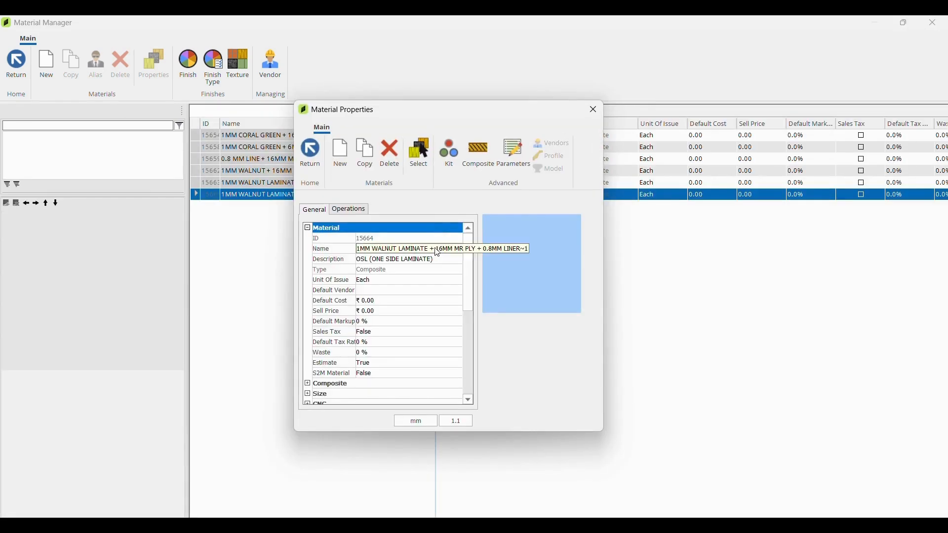
{"action": "left_click_drag", "start_coordinate": [364, 247], "coordinate": [300, 248]}
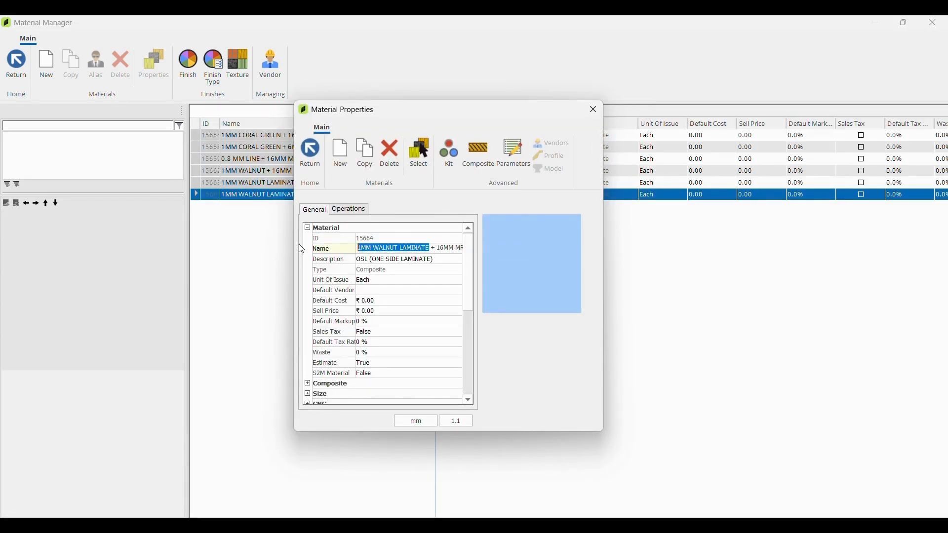
{"action": "left_click", "coordinate": [456, 247]}
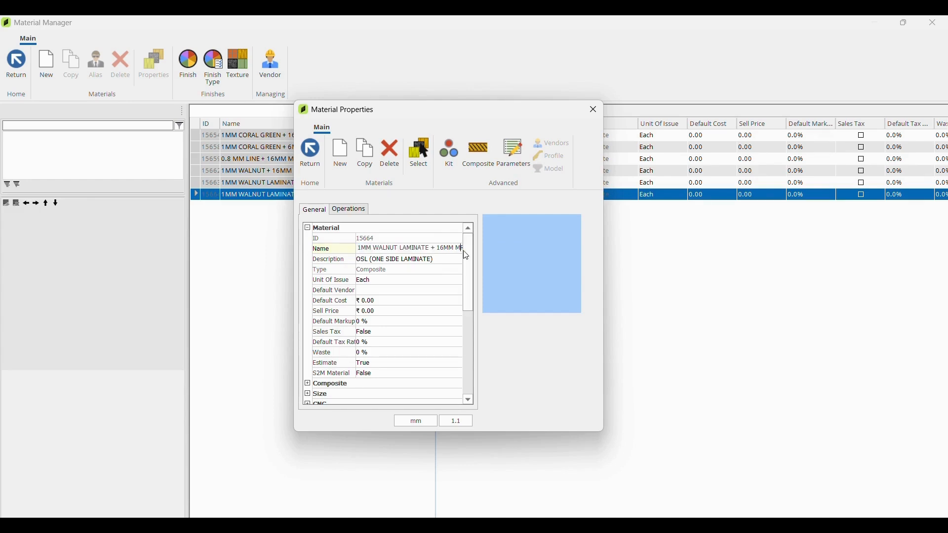
{"action": "key", "text": "Right"}
{"action": "key", "text": "Right"}
{"action": "key", "text": "Right"}
{"action": "key", "text": "Right"}
{"action": "key", "text": "Right"}
{"action": "key", "text": "Right"}
{"action": "key", "text": "Right"}
{"action": "key", "text": "Right"}
{"action": "key", "text": "Right"}
{"action": "key", "text": "Right"}
{"action": "key", "text": "Right"}
{"action": "key", "text": "Right"}
{"action": "key", "text": "Right"}
{"action": "key", "text": "Right"}
{"action": "key", "text": "Right"}
{"action": "key", "text": "Right"}
{"action": "key", "text": "Right"}
{"action": "key", "text": "Right"}
{"action": "key", "text": "Right"}
{"action": "key", "text": "Left"}
{"action": "key", "text": "Left"}
{"action": "key", "text": "Left"}
{"action": "key", "text": "Left"}
{"action": "key", "text": "Left"}
{"action": "key", "text": "Left"}
{"action": "key", "text": "Left"}
{"action": "key", "text": "Left"}
{"action": "key", "text": "Left"}
{"action": "key", "text": "Left"}
{"action": "key", "text": "Left"}
{"action": "key", "text": "Left"}
{"action": "key", "text": "Left"}
{"action": "key", "text": "Left"}
{"action": "key", "text": "Left"}
{"action": "key", "text": "Left"}
{"action": "key", "text": "Left"}
{"action": "key", "text": "Left"}
{"action": "key", "text": "Left"}
{"action": "key", "text": "Left"}
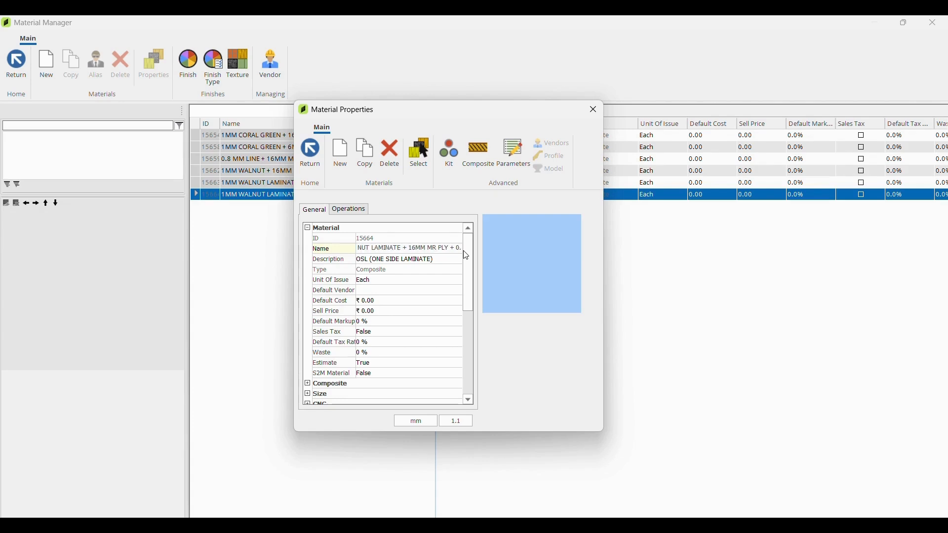
{"action": "key", "text": "Left"}
{"action": "key", "text": "Left"}
{"action": "key", "text": "ctrl+v"}
Step: Change the duplicated material's description to BSL (TWO SIDE LAMINATE)
{"action": "left_click", "coordinate": [364, 260]}
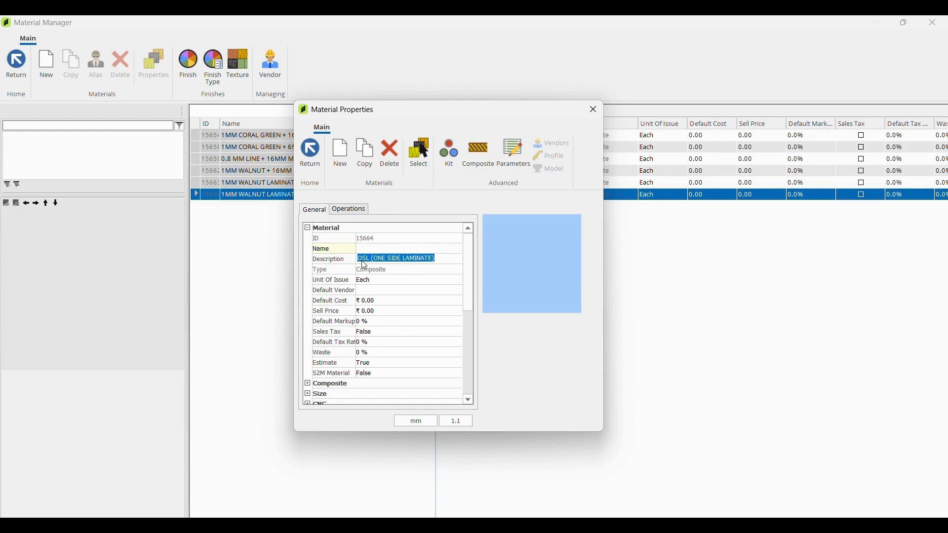
{"action": "left_click", "coordinate": [364, 258]}
{"action": "key", "text": "BackSpace"}
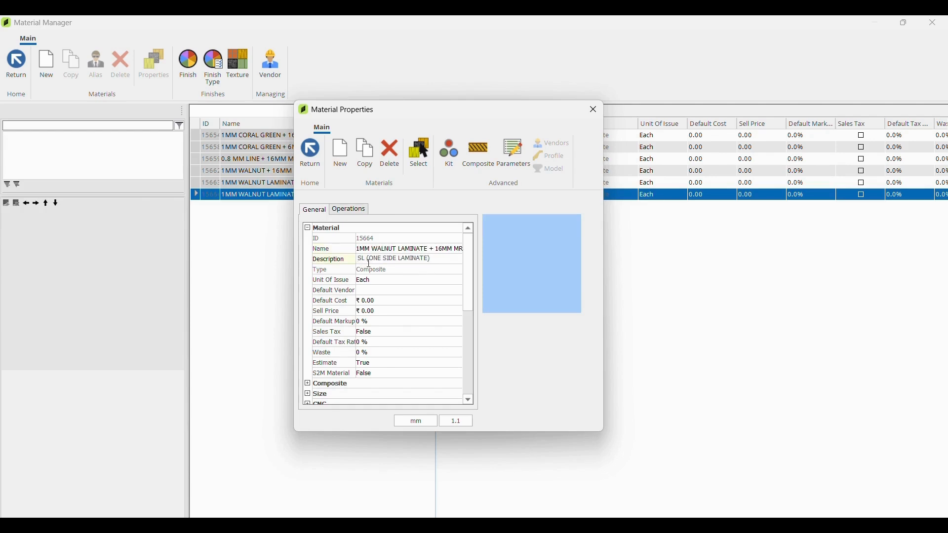
{"action": "type", "text": "B"}
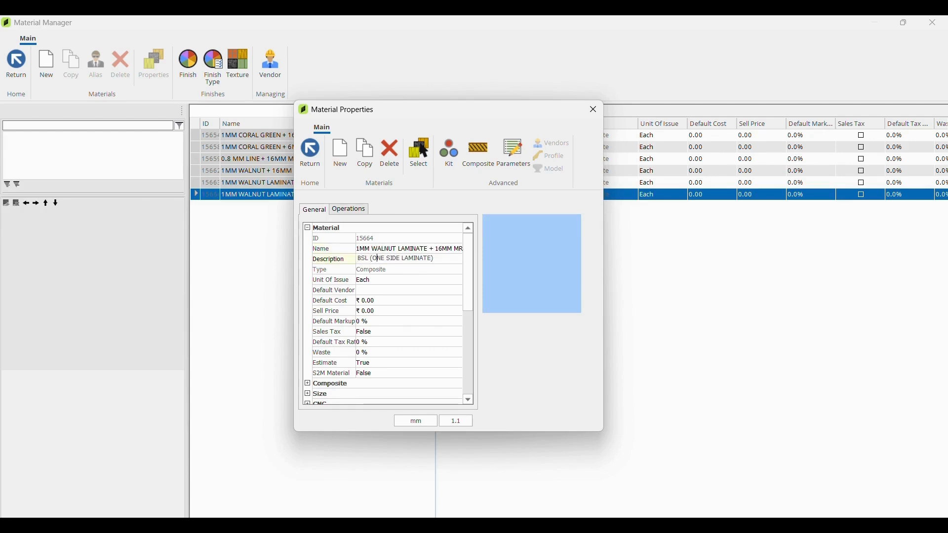
{"action": "key", "text": "BackSpace"}
{"action": "key", "text": "Delete"}
{"action": "key", "text": "Delete"}
{"action": "type", "text": "TWO"}
Step: Remove the 0.8MM_FABRIC_LAM layer from the duplicated material's composite layers
{"action": "left_click", "coordinate": [480, 166]}
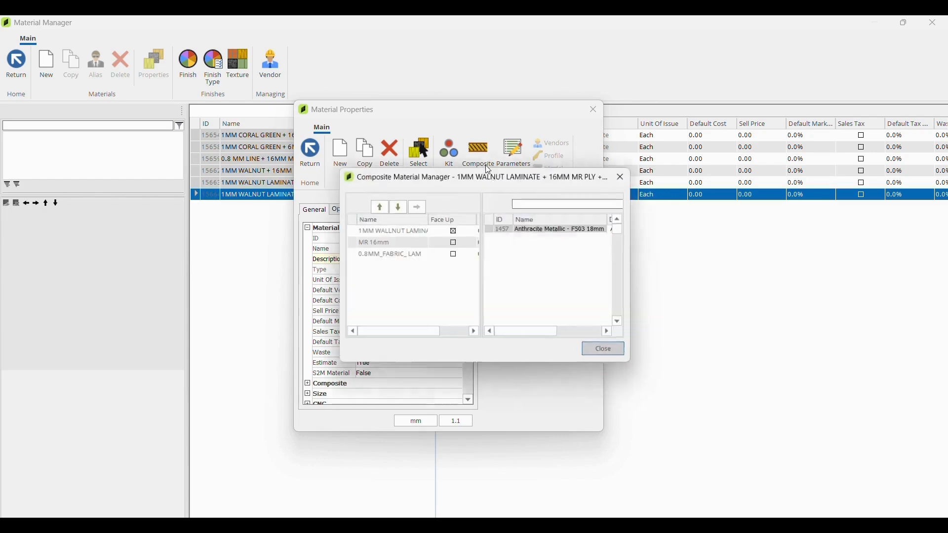
{"action": "left_click", "coordinate": [400, 255]}
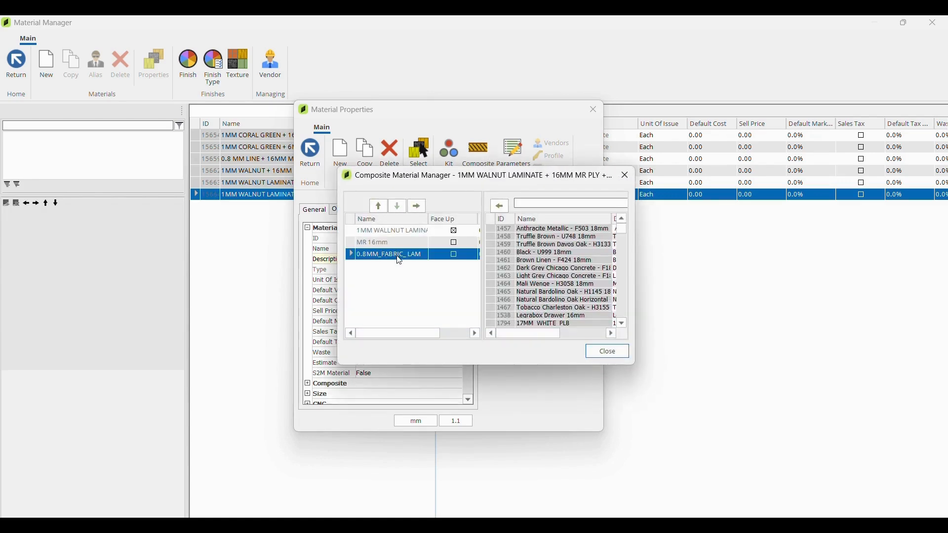
{"action": "left_click", "coordinate": [419, 208]}
Step: Filter the available materials by 1MM WA, add 1MM WALLNUT LAMINATE as the third composite layer and mark it face up
{"action": "left_click", "coordinate": [532, 206]}
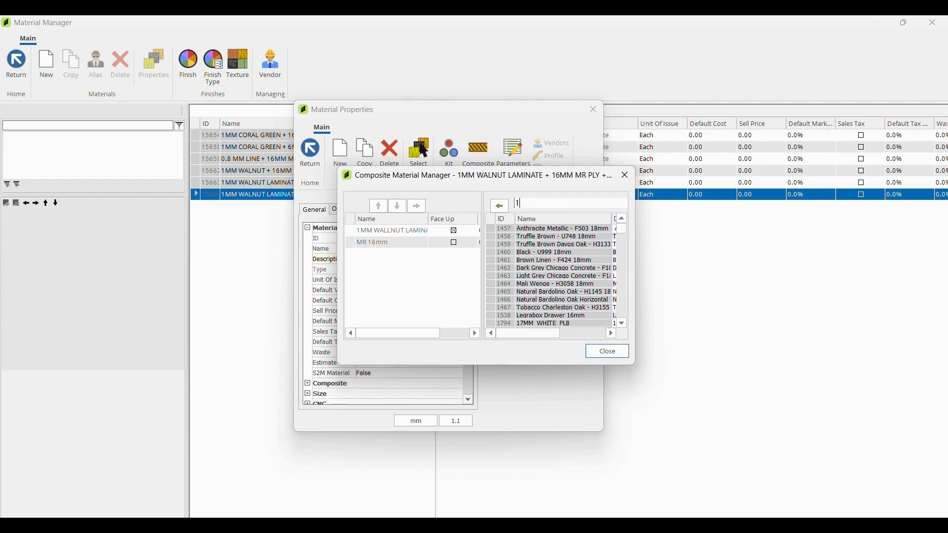
{"action": "type", "text": "1MM"}
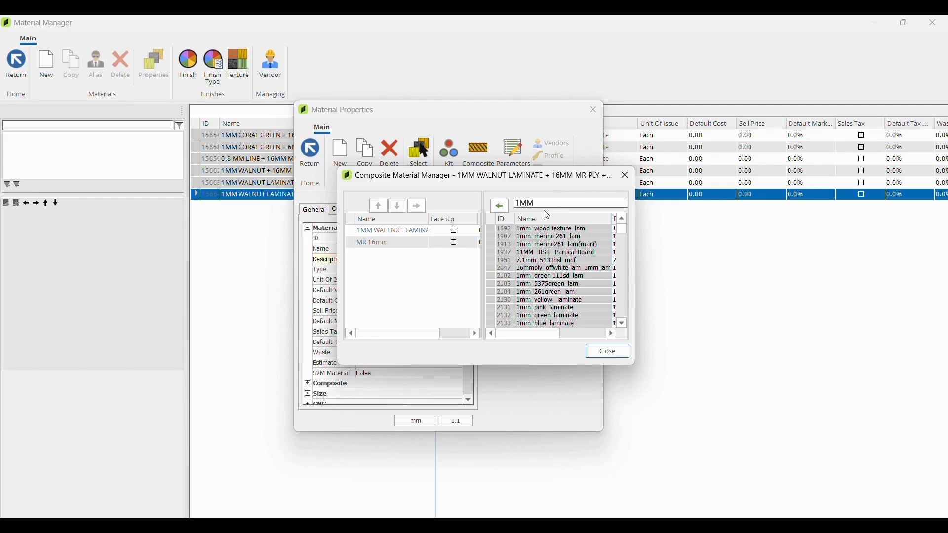
{"action": "type", "text": " WA"}
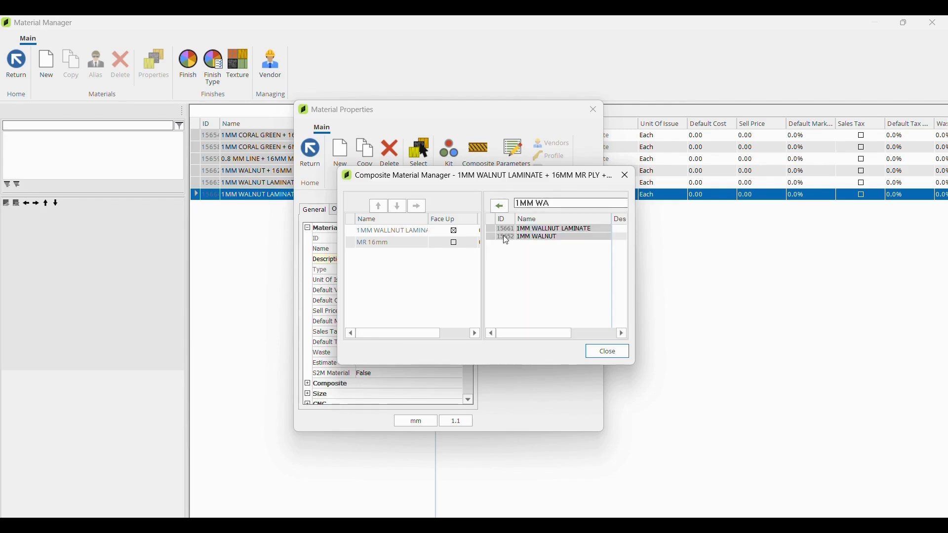
{"action": "left_click", "coordinate": [502, 230]}
{"action": "left_click", "coordinate": [500, 207]}
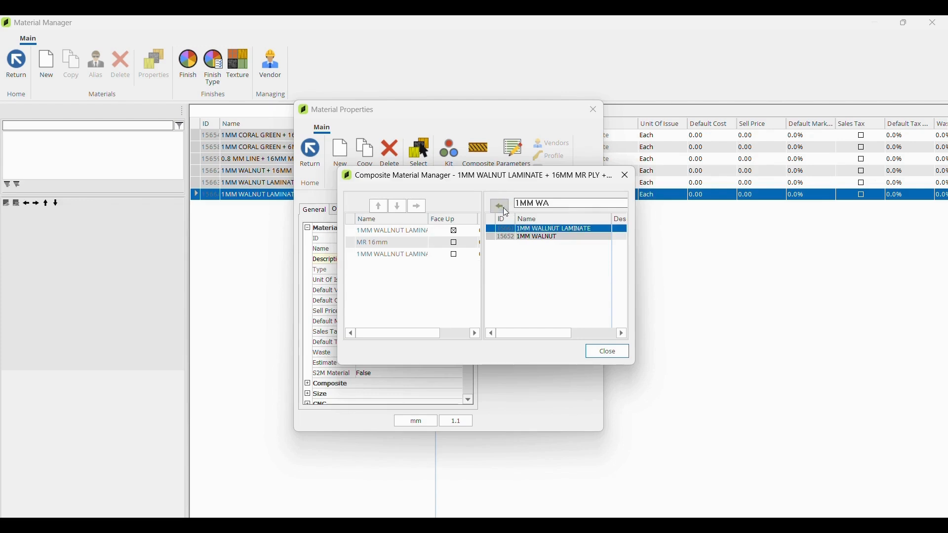
{"action": "left_click", "coordinate": [454, 255]}
{"action": "left_click_drag", "start_coordinate": [428, 219], "coordinate": [424, 219]}
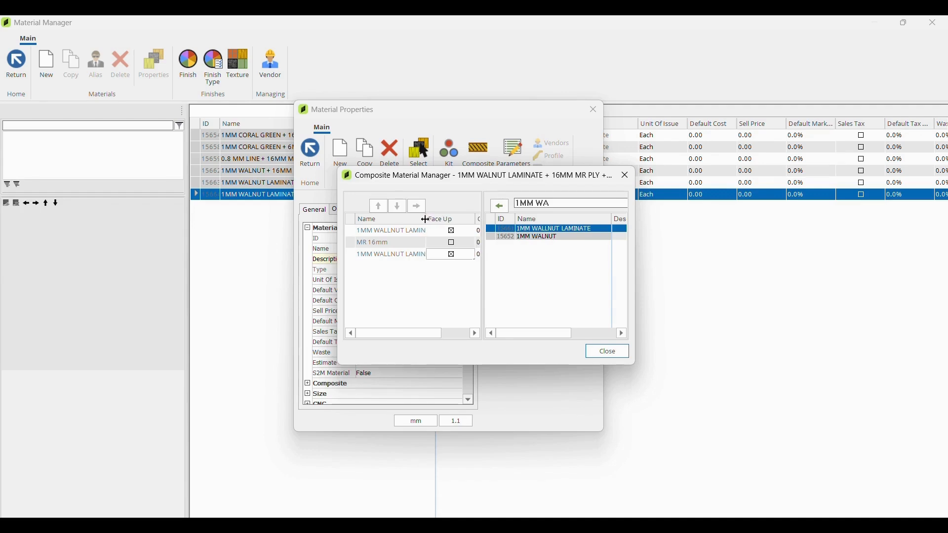
{"action": "left_click", "coordinate": [607, 353]}
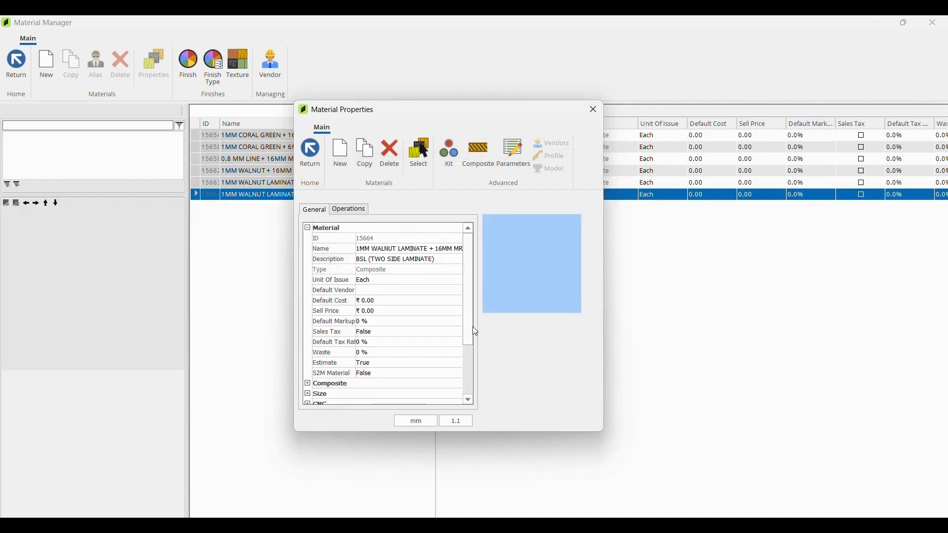
Step: Set S2M Material to True for the two-side-laminate material and close its properties
{"action": "scroll", "coordinate": [470, 329], "scroll_direction": "down", "scroll_amount": 3}
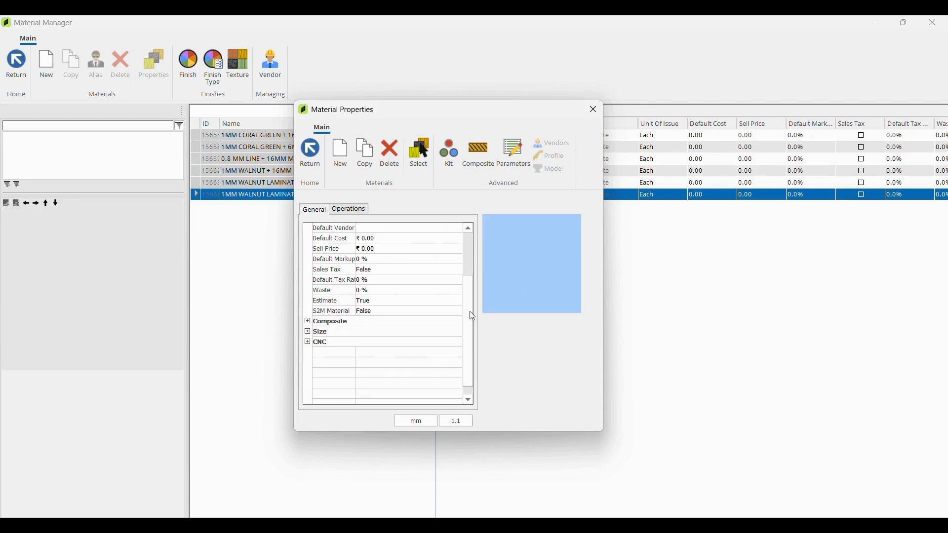
{"action": "scroll", "coordinate": [473, 267], "scroll_direction": "up", "scroll_amount": 3}
{"action": "left_click", "coordinate": [375, 280]}
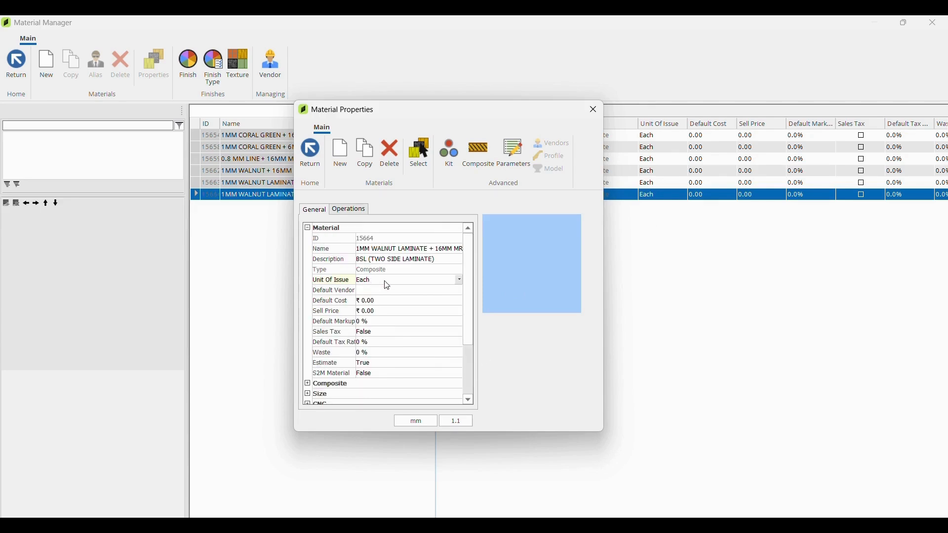
{"action": "left_click", "coordinate": [392, 286]}
{"action": "left_click", "coordinate": [393, 330]}
{"action": "left_click", "coordinate": [400, 376]}
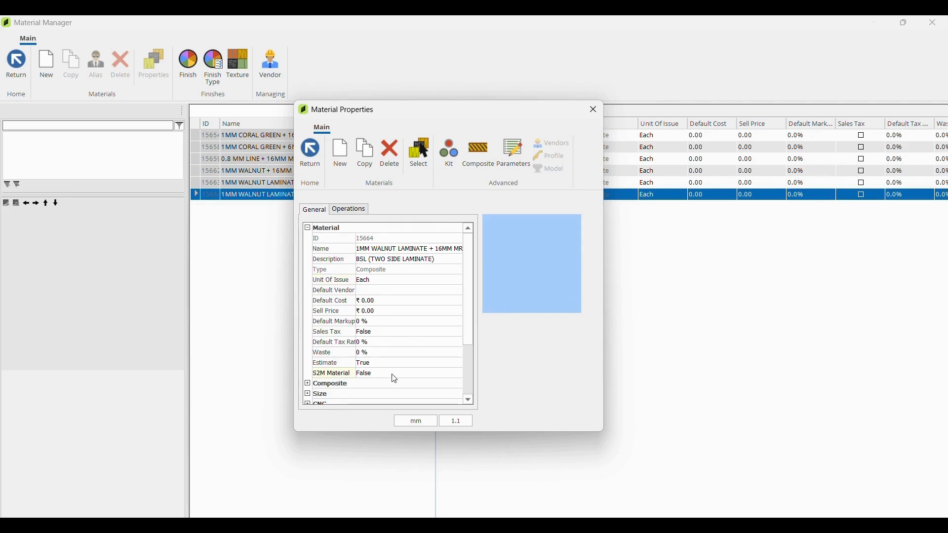
{"action": "left_click", "coordinate": [395, 377]}
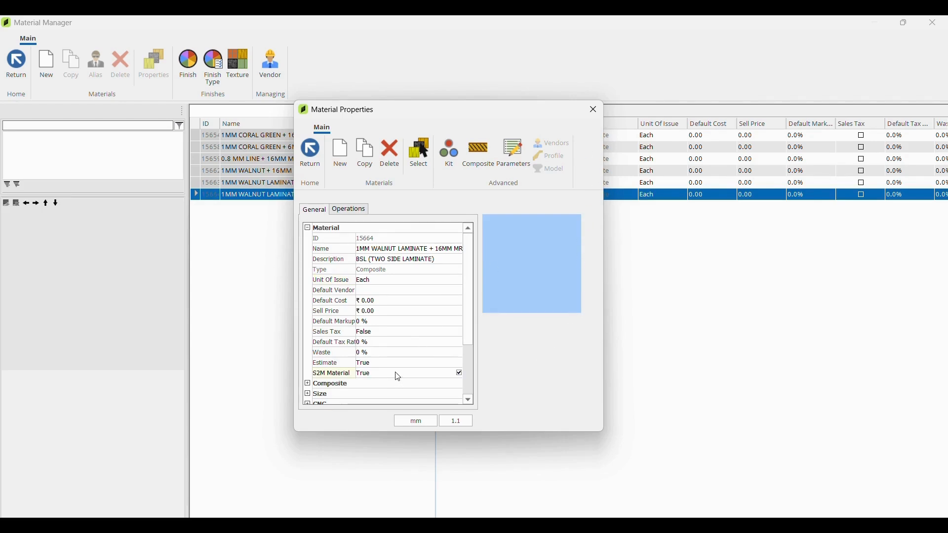
{"action": "left_click", "coordinate": [594, 110]}
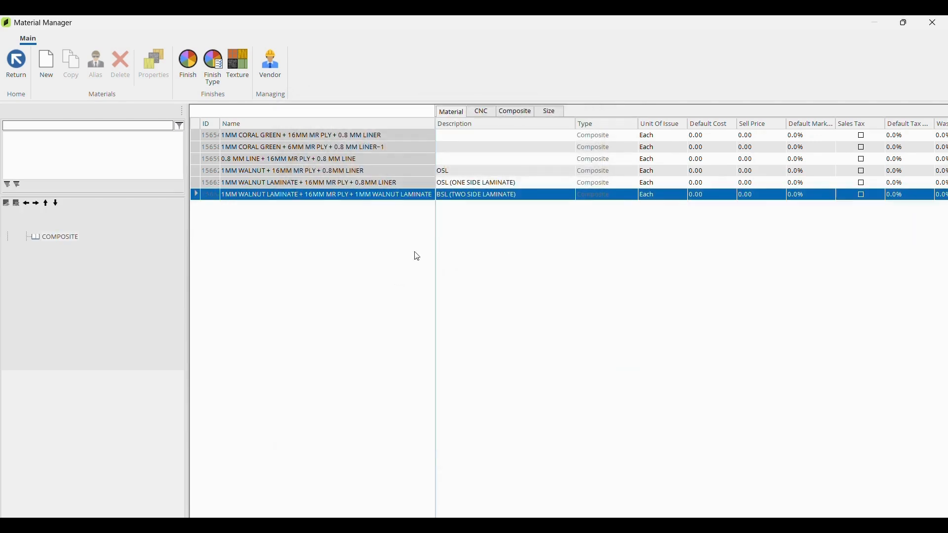
Step: Check the descriptions of the two walnut laminate composites and return from the material manager to the home screen
{"action": "left_click", "coordinate": [449, 185]}
{"action": "left_click", "coordinate": [451, 196]}
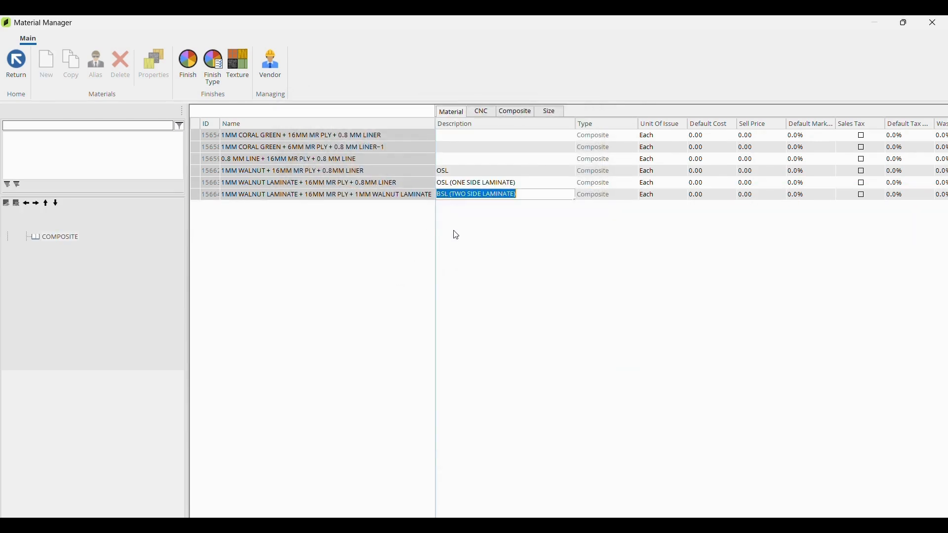
{"action": "left_click", "coordinate": [453, 240]}
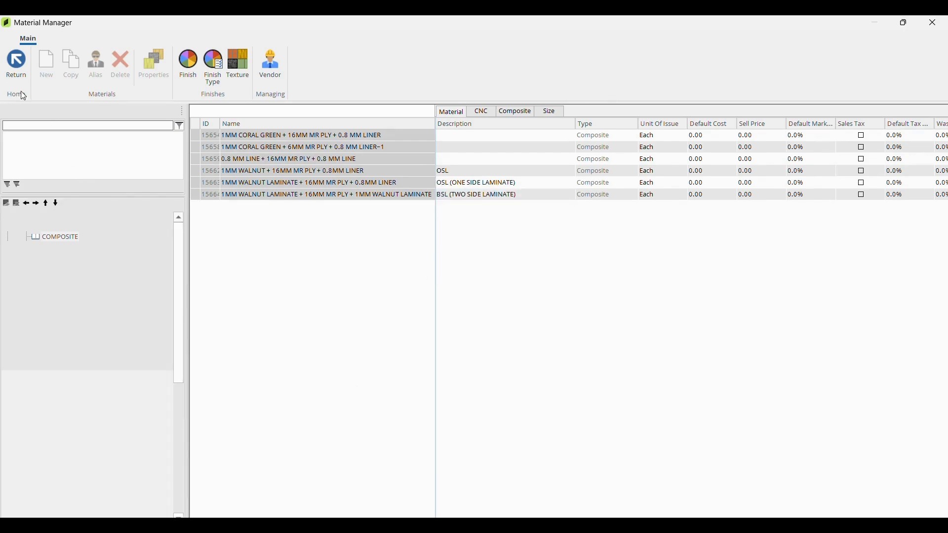
{"action": "left_click", "coordinate": [10, 67]}
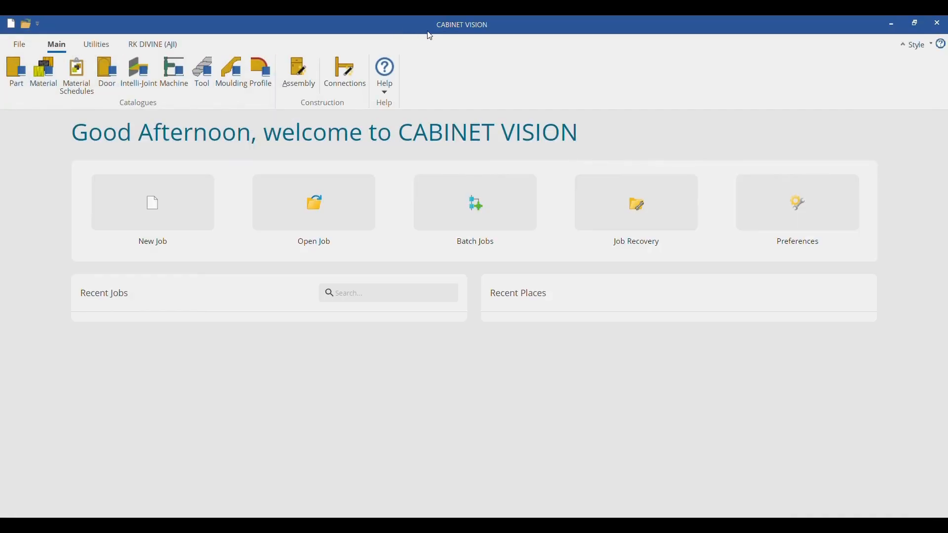